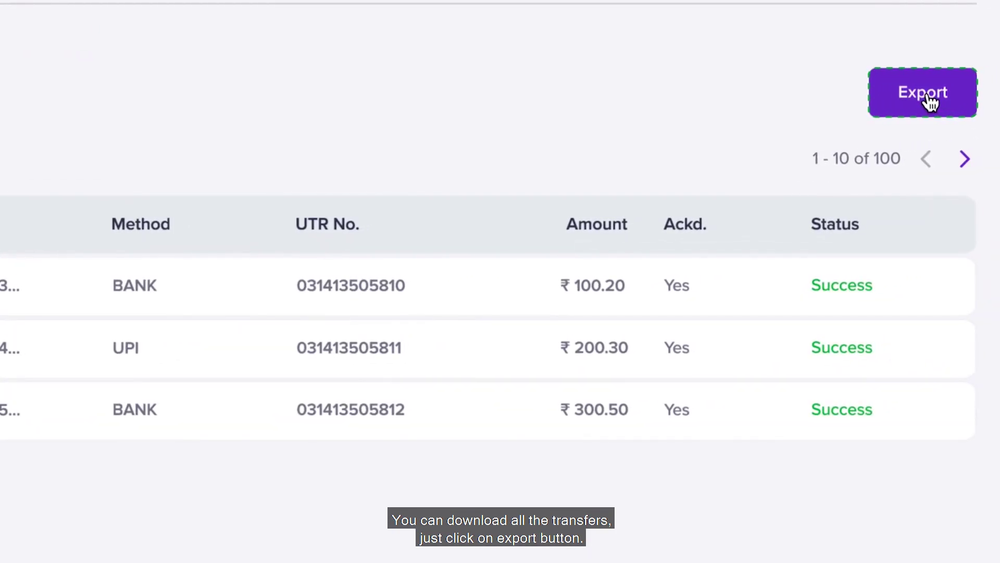
# Export all transfers from the Transfers page as a CSV file, report (3).csv
pyautogui.click(927, 99)
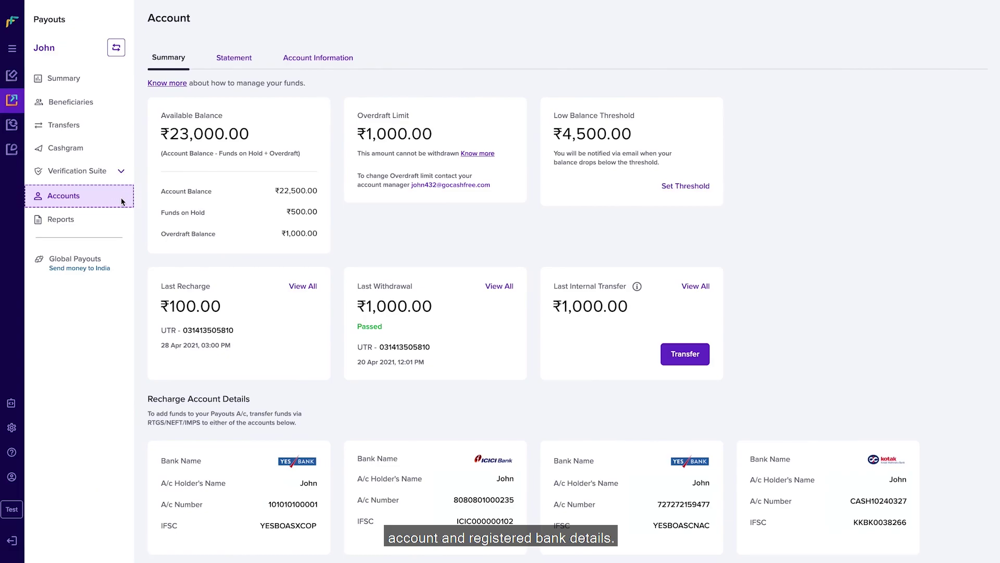
pyautogui.click(182, 60)
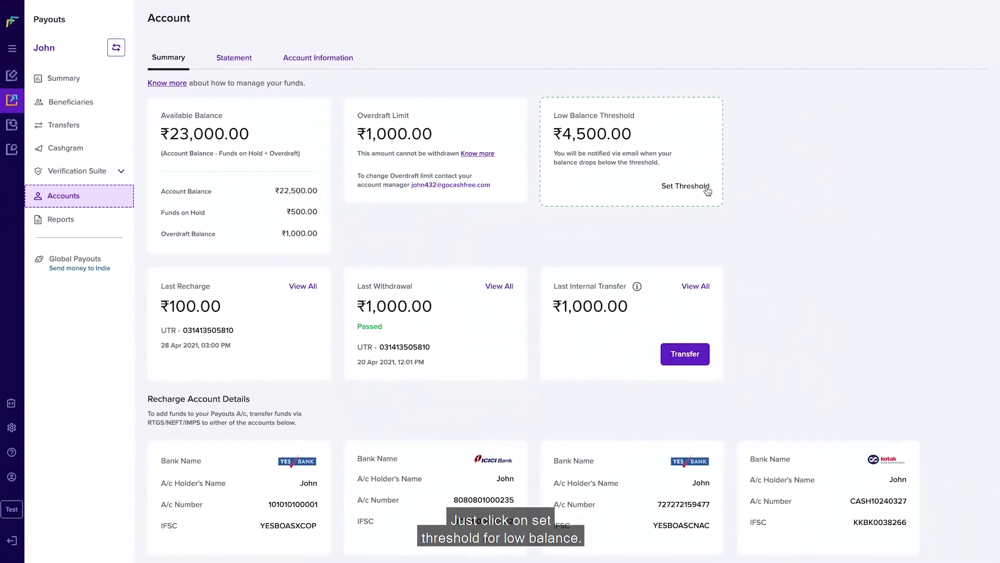
# Change the low balance threshold's minimum balance from 4500 to 5000, then go back to the account summary
pyautogui.click(685, 186)
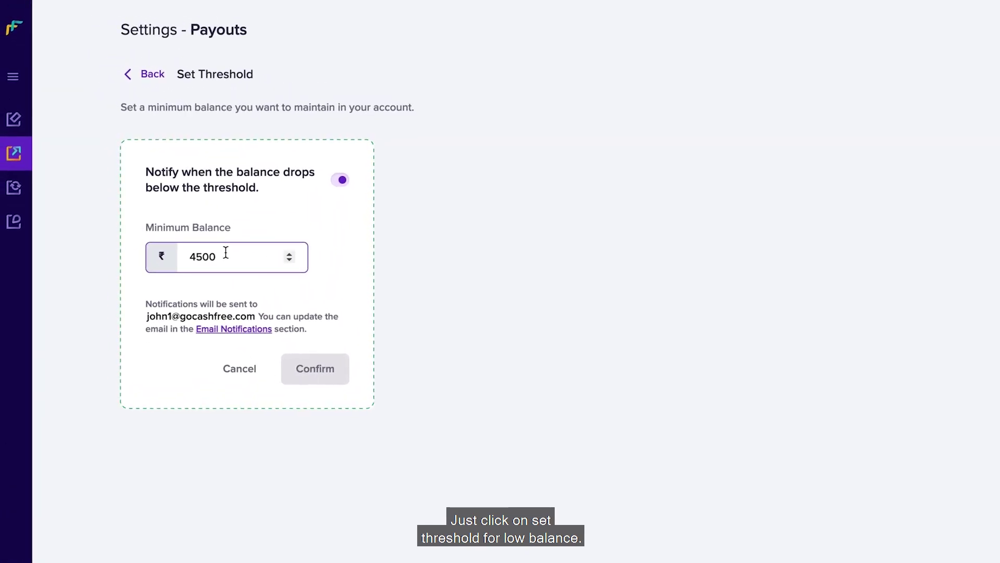
pyautogui.doubleClick(164, 184)
pyautogui.write('5000')
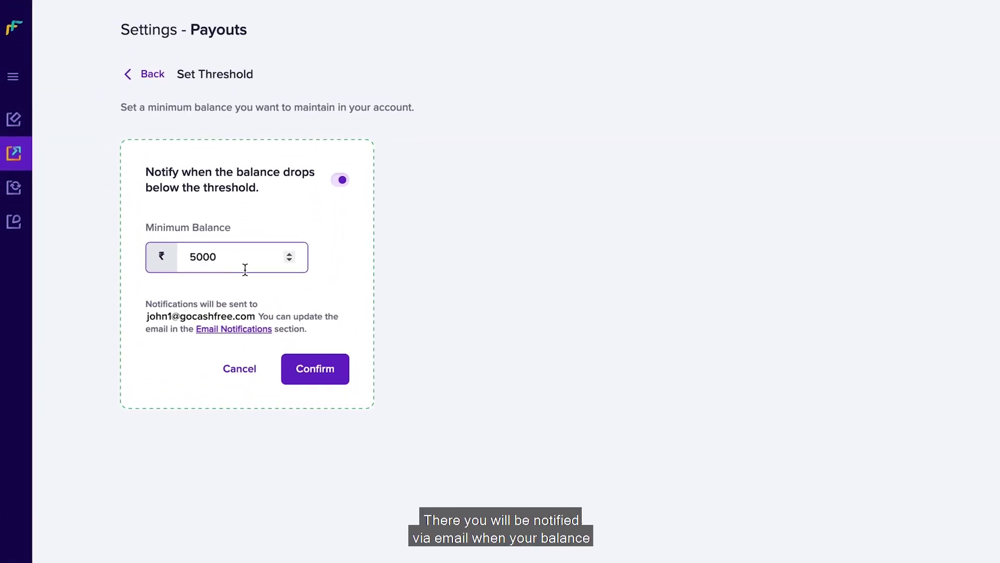
pyautogui.click(332, 377)
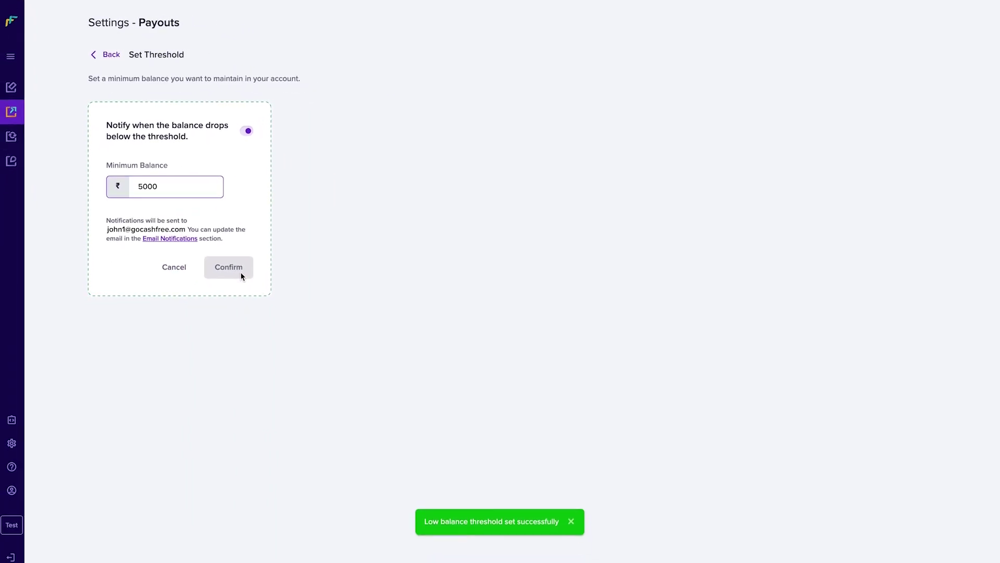
pyautogui.click(109, 62)
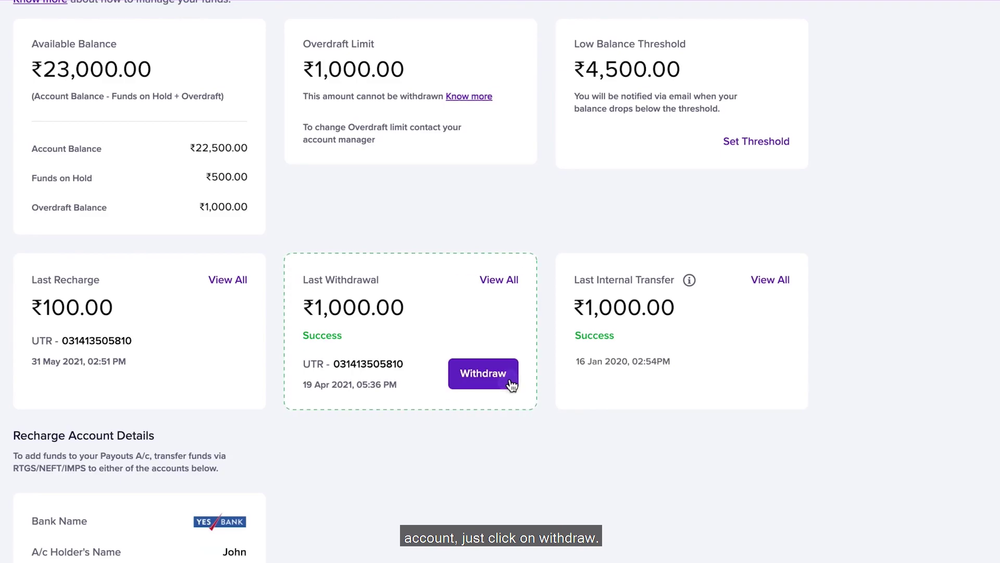
# Enter a 3000 self-withdrawal to the bank account
pyautogui.click(512, 384)
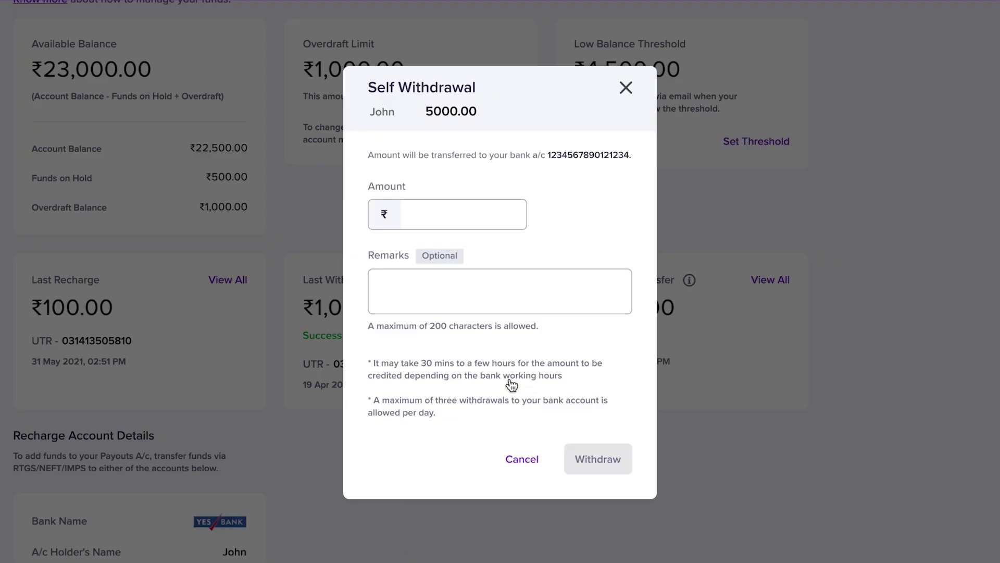
pyautogui.click(461, 219)
pyautogui.write('3000')
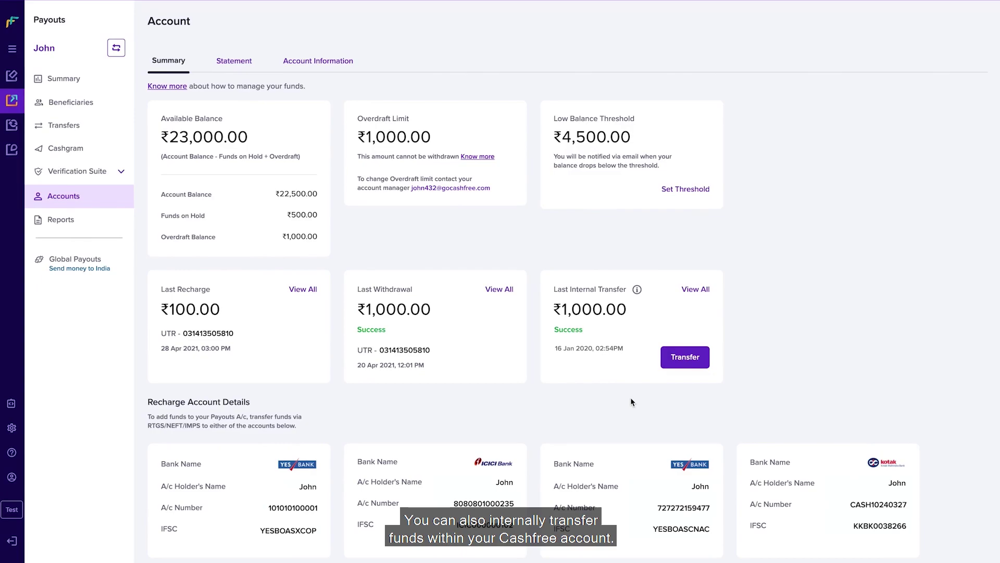
# Send a 300 internal transfer to the IMPS account
pyautogui.click(698, 365)
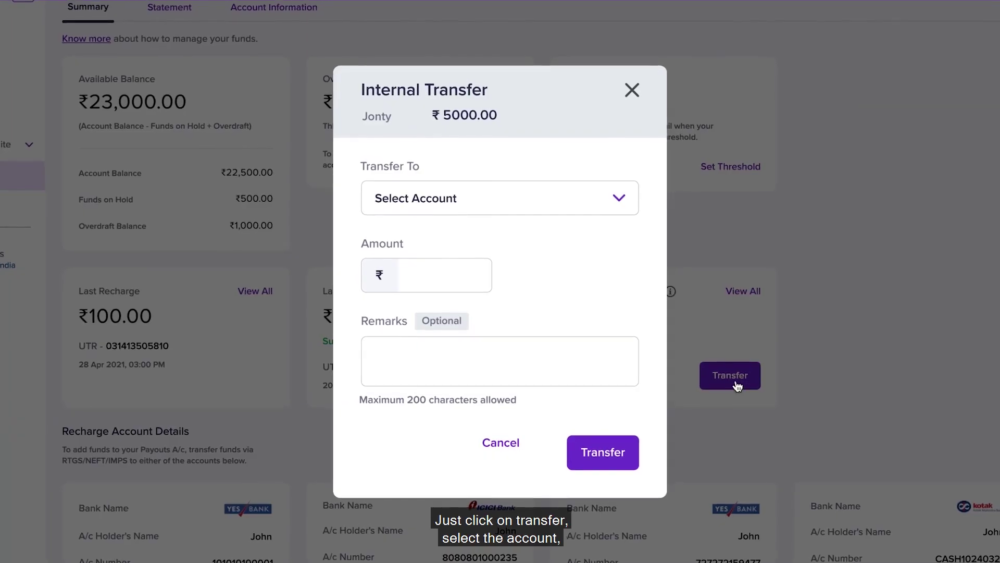
pyautogui.click(558, 206)
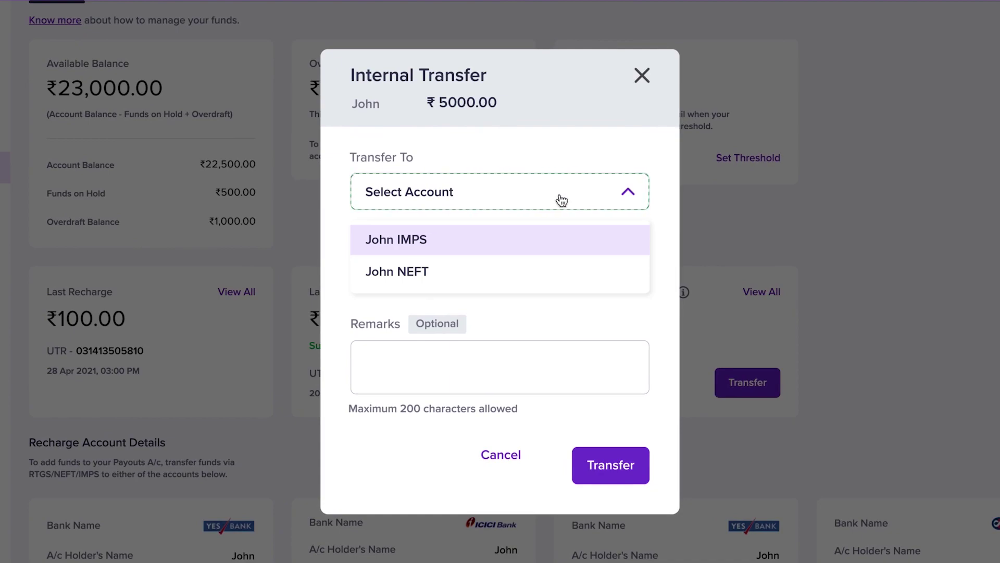
pyautogui.click(540, 242)
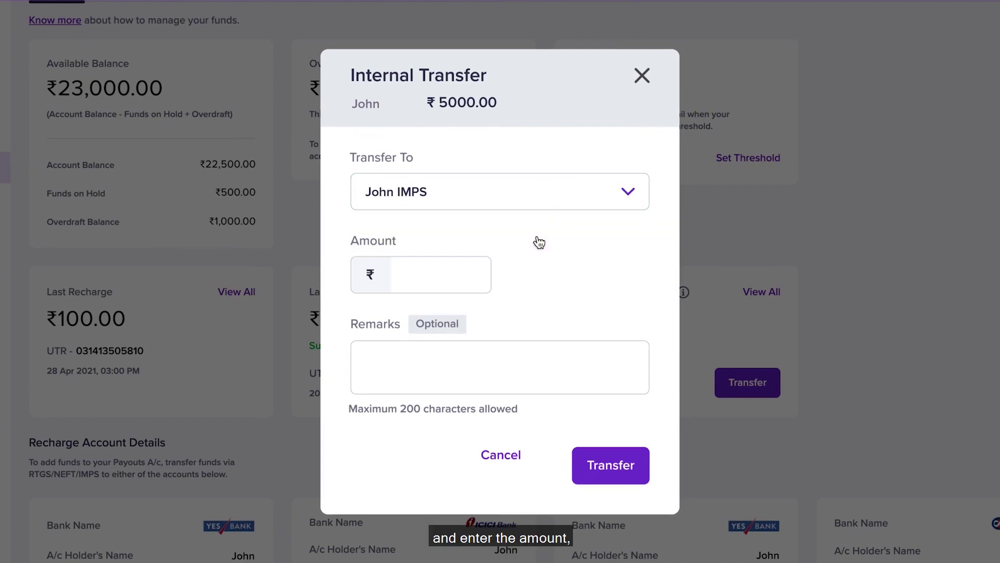
pyautogui.click(461, 279)
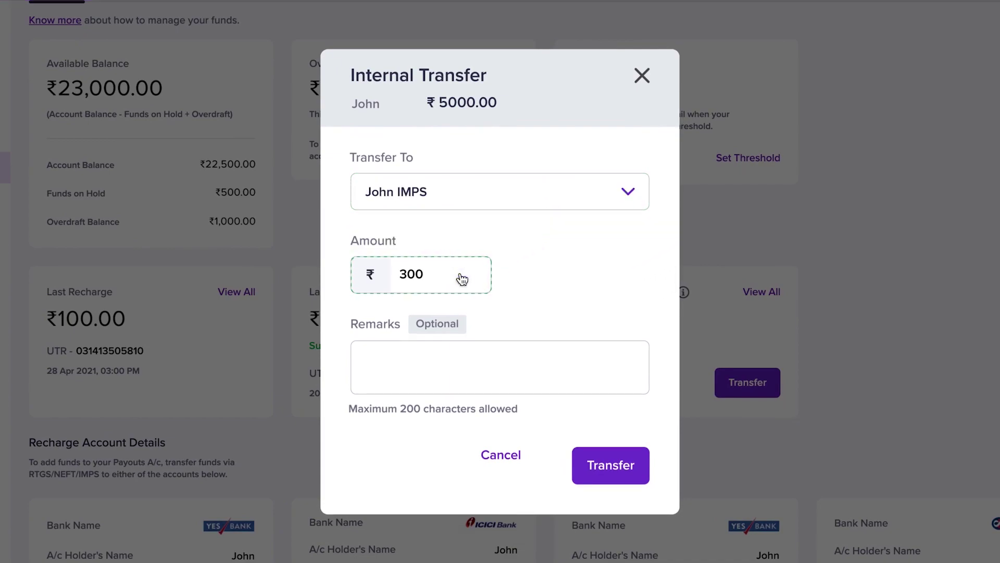
pyautogui.click(613, 477)
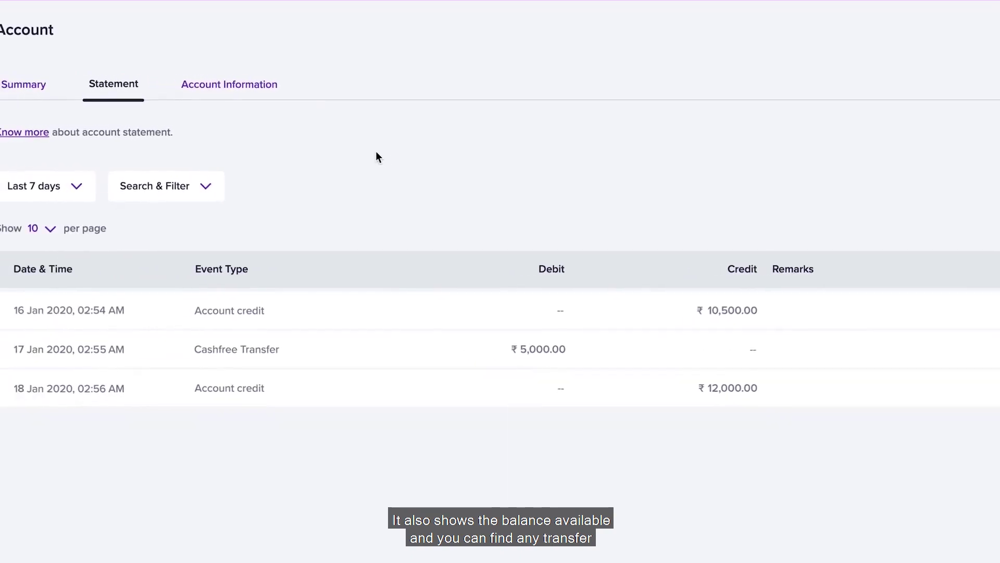
# Check the statement's Search & Filter event type options, then close them
pyautogui.click(211, 188)
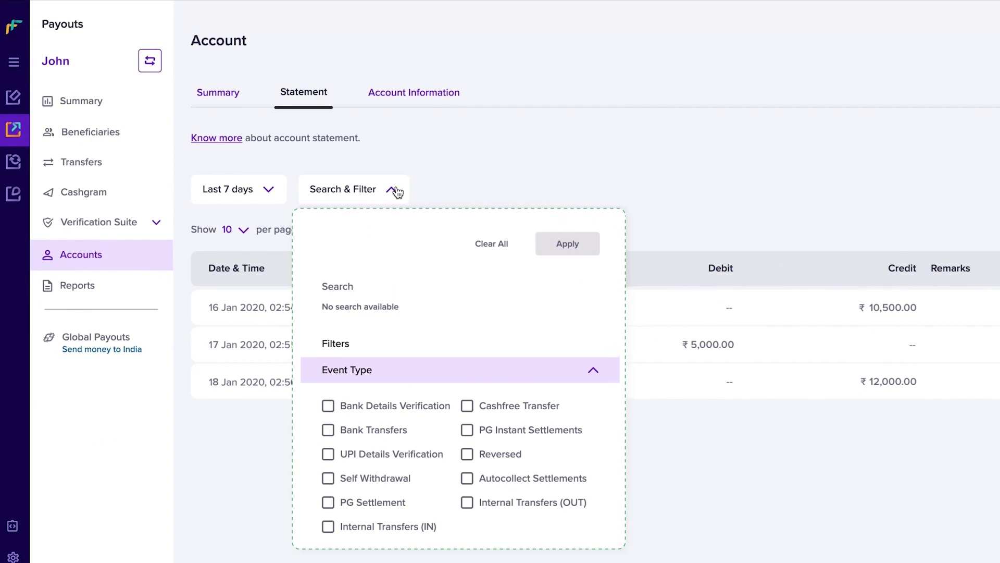
pyautogui.click(396, 191)
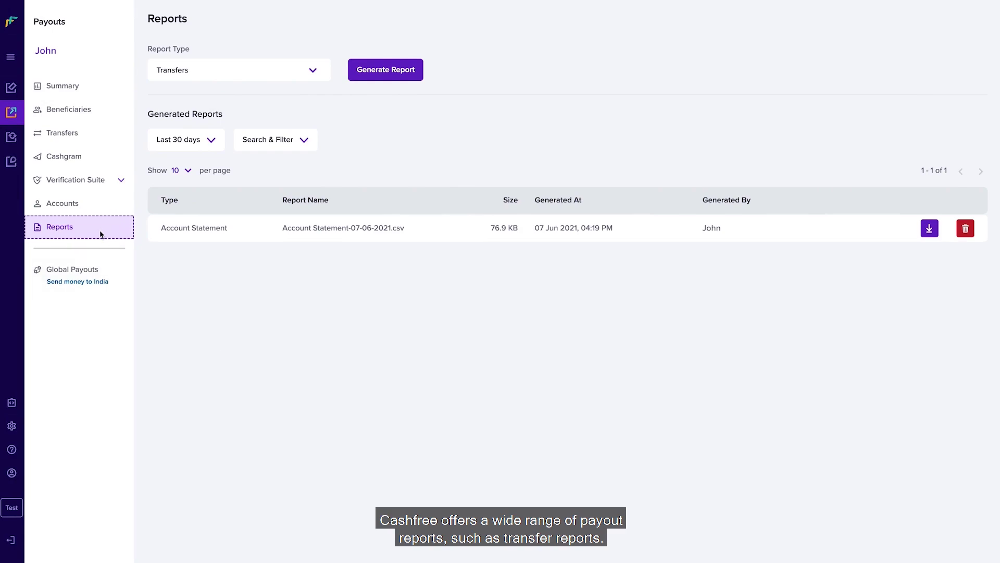
# Keep Transfers as the Report Type and start a new Transfers report
pyautogui.click(315, 73)
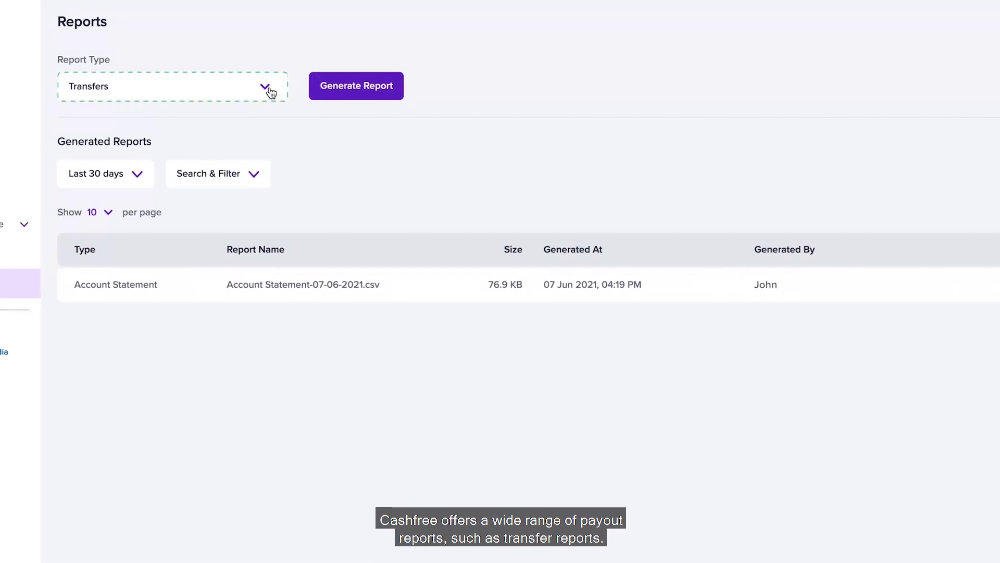
pyautogui.click(266, 88)
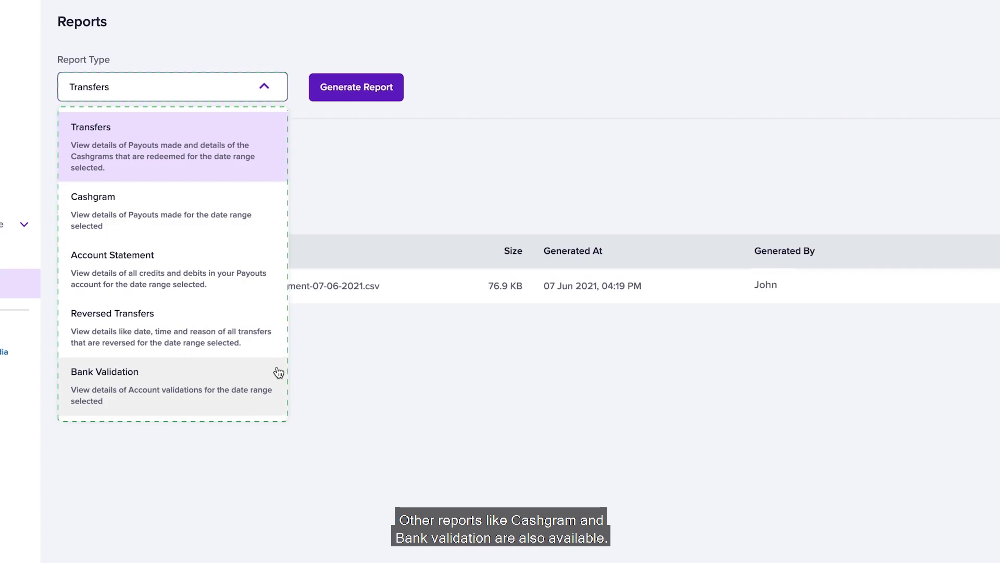
pyautogui.click(317, 371)
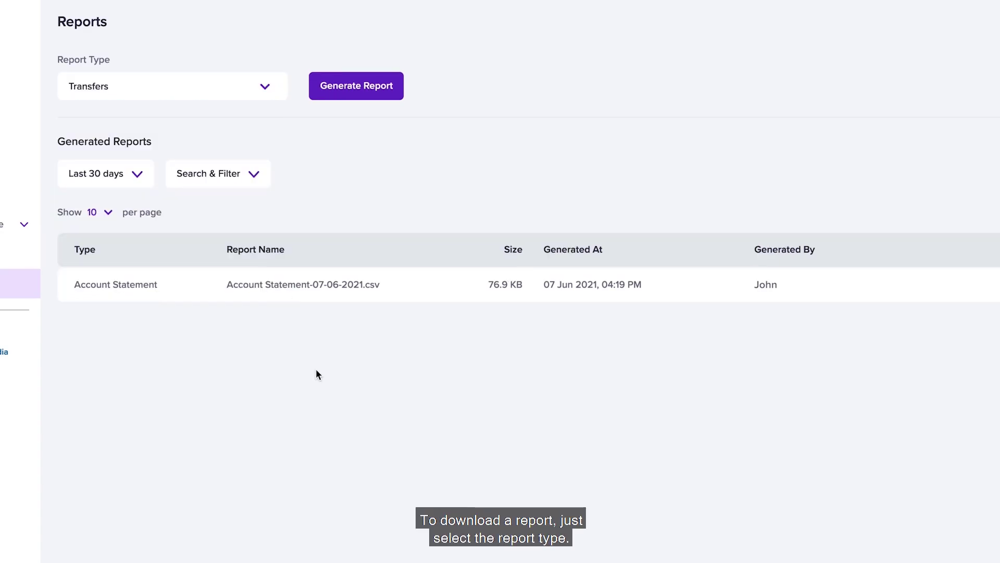
pyautogui.click(265, 87)
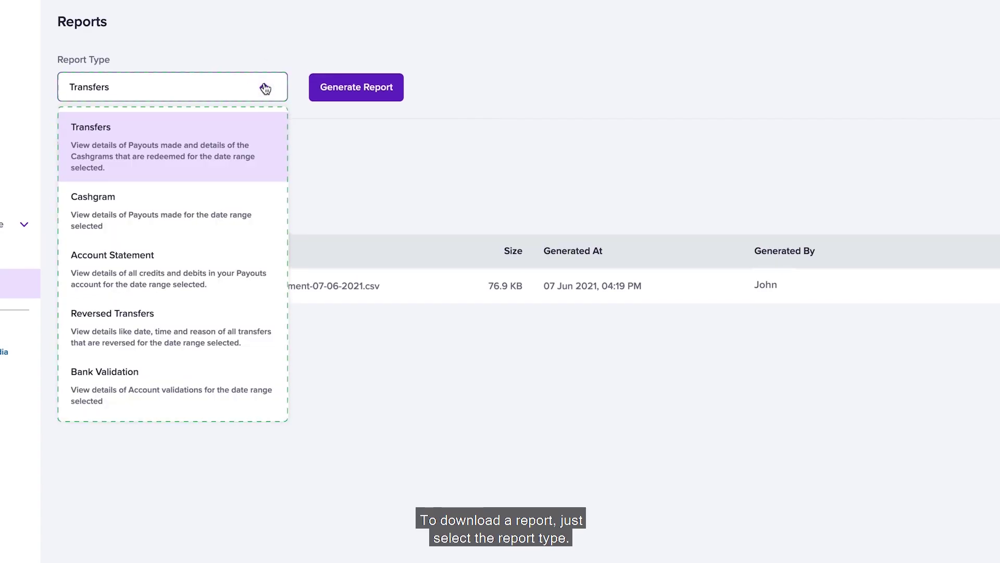
pyautogui.click(257, 150)
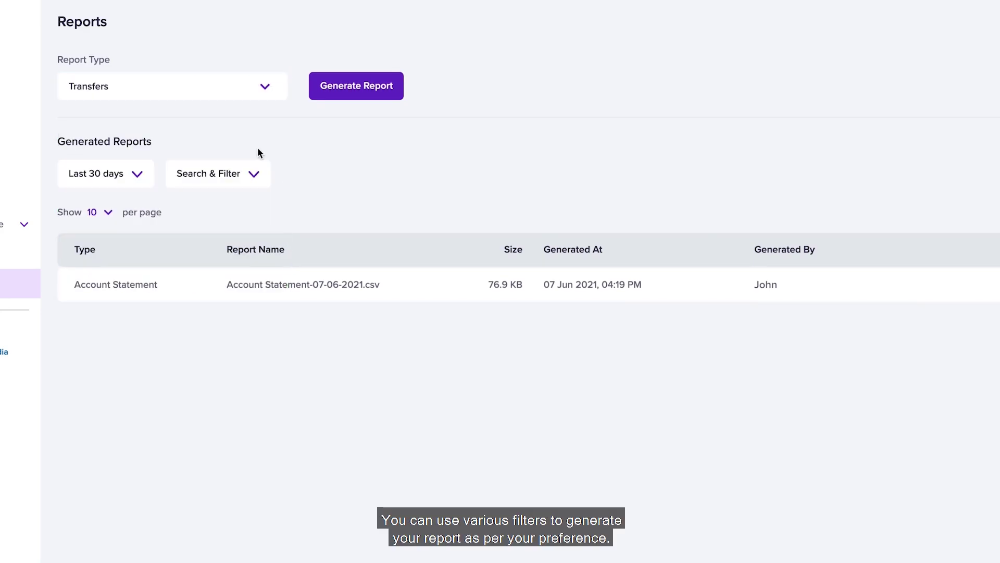
pyautogui.click(400, 98)
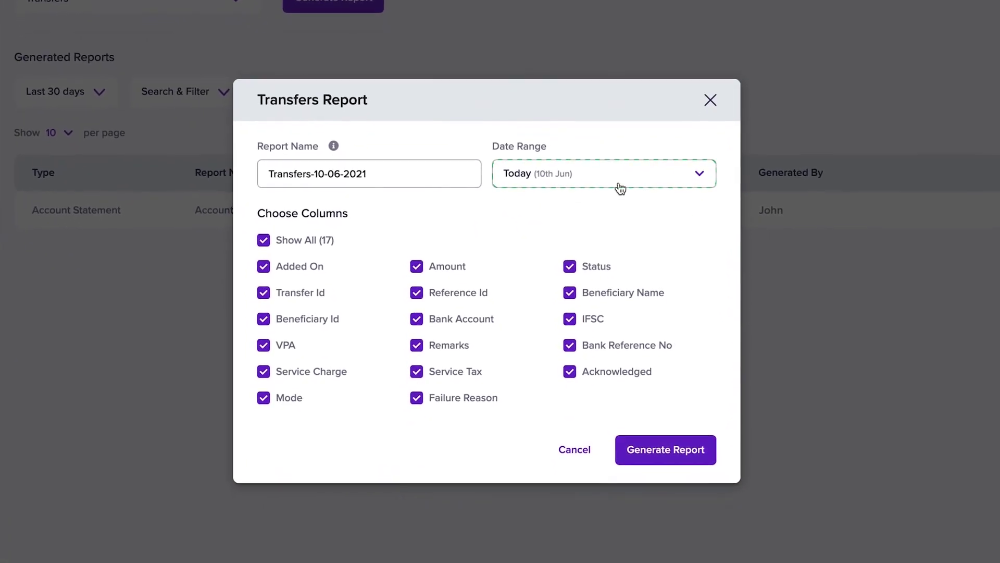
# Generate a Transfers report for the last 30 days, then check the report filter options
pyautogui.click(620, 186)
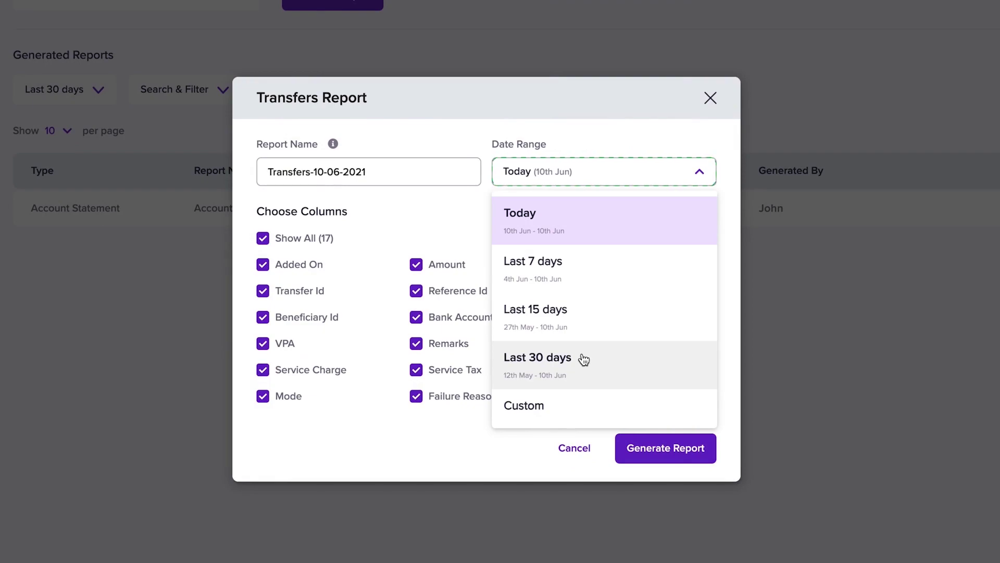
pyautogui.click(582, 355)
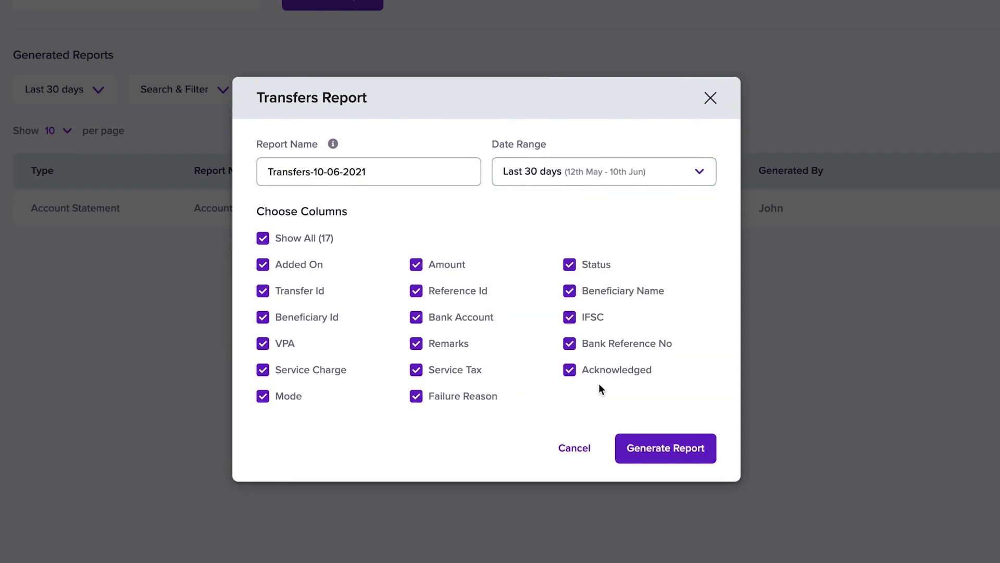
pyautogui.click(685, 463)
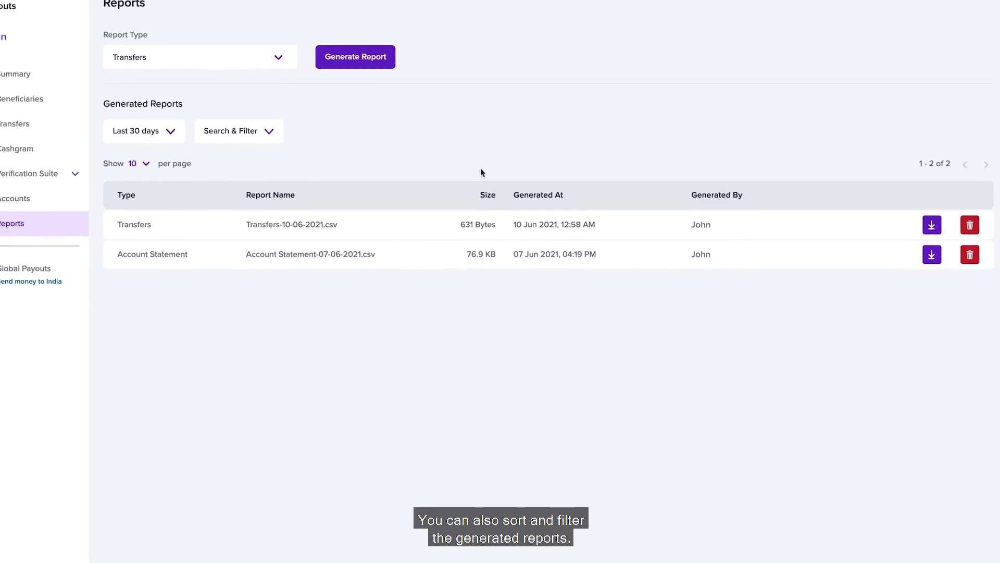
pyautogui.click(295, 142)
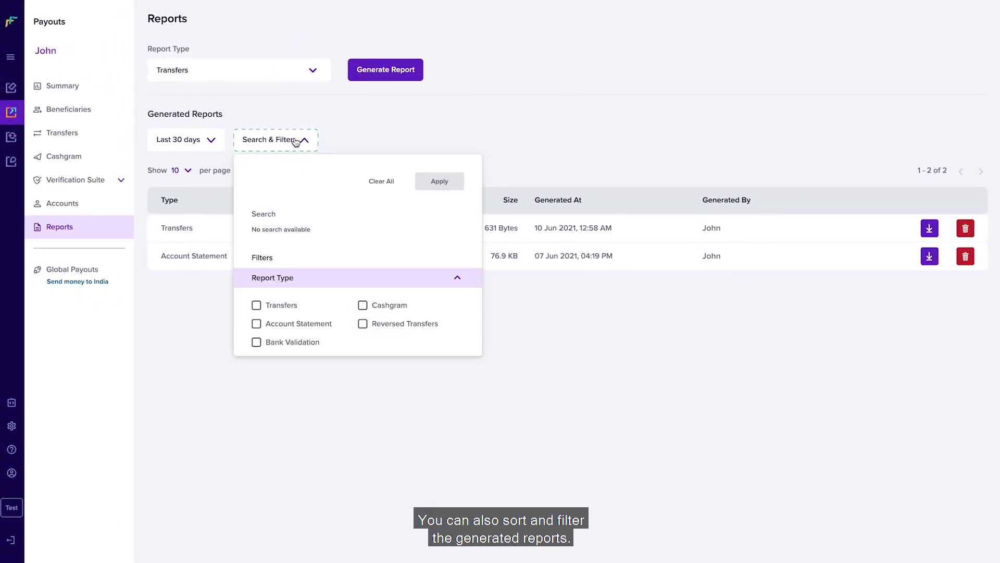
pyautogui.click(295, 141)
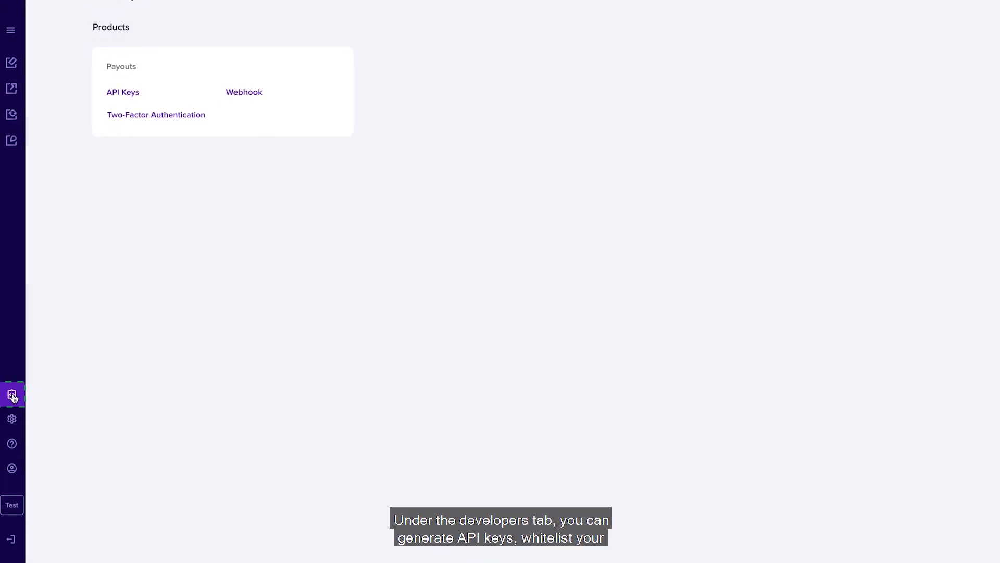
# View the API Keys, Two-Factor Authentication IP whitelist and Webhook developer settings
pyautogui.click(123, 93)
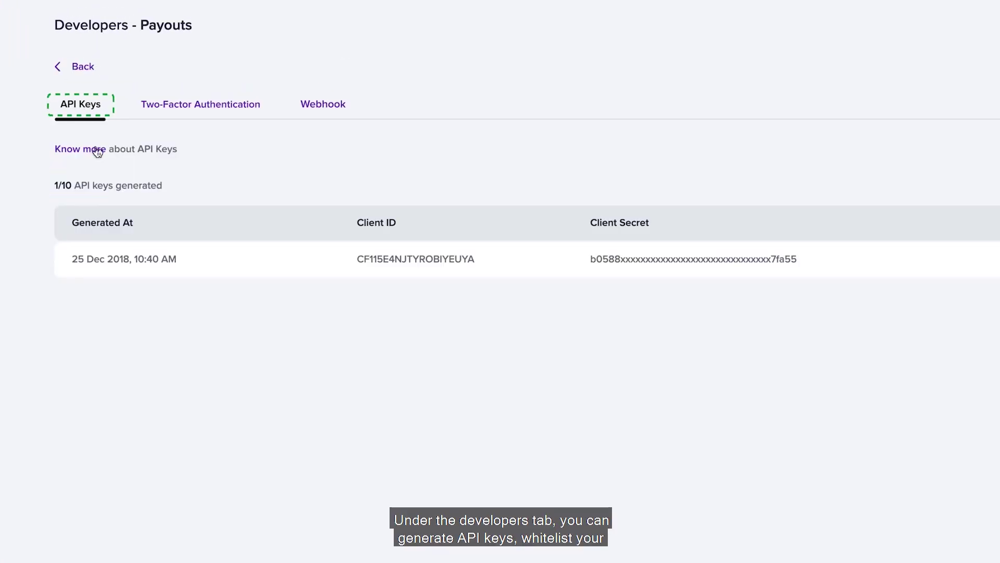
pyautogui.click(198, 106)
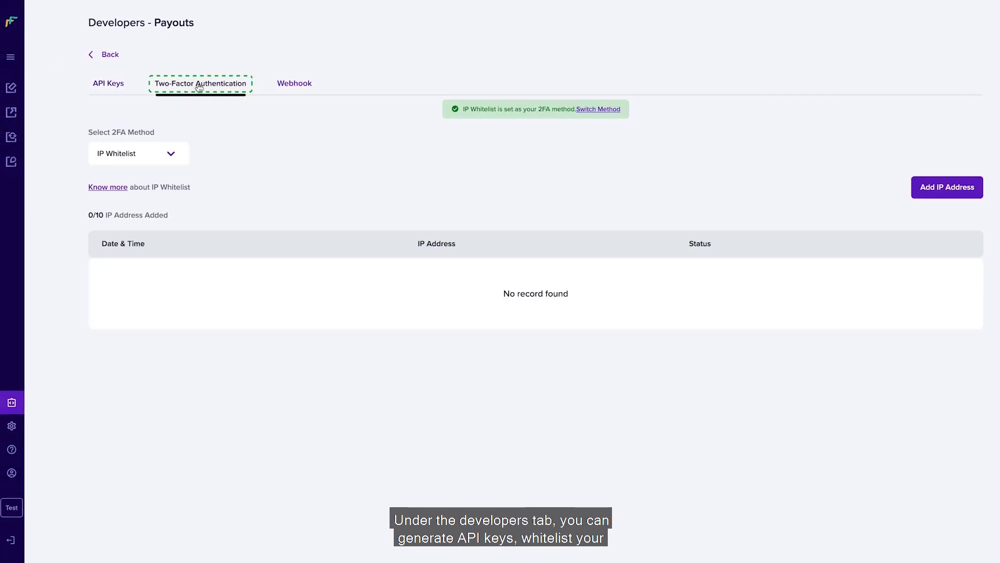
pyautogui.click(294, 84)
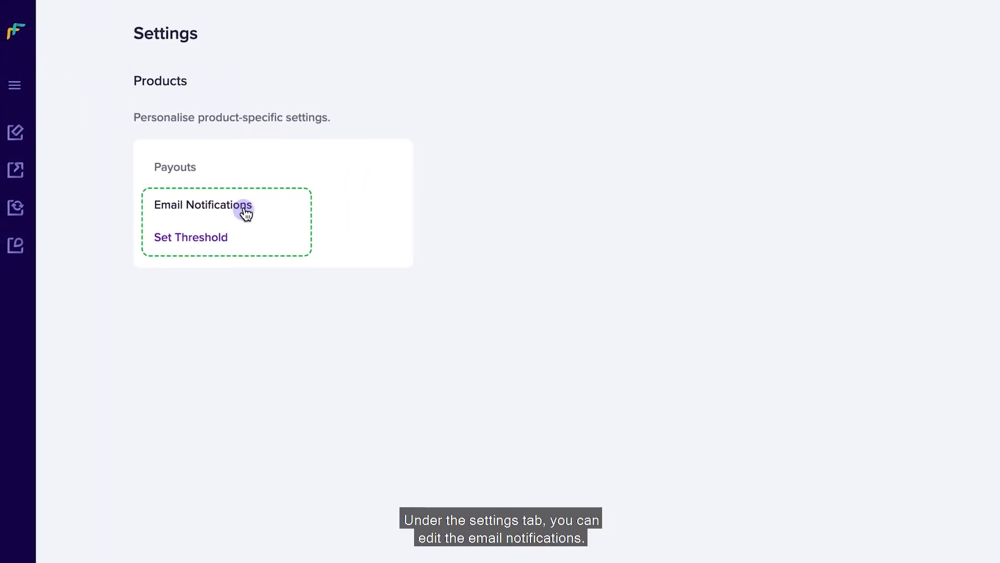
# Switch on Credit Confirmation and Daily Transfer Report email notifications
pyautogui.click(246, 213)
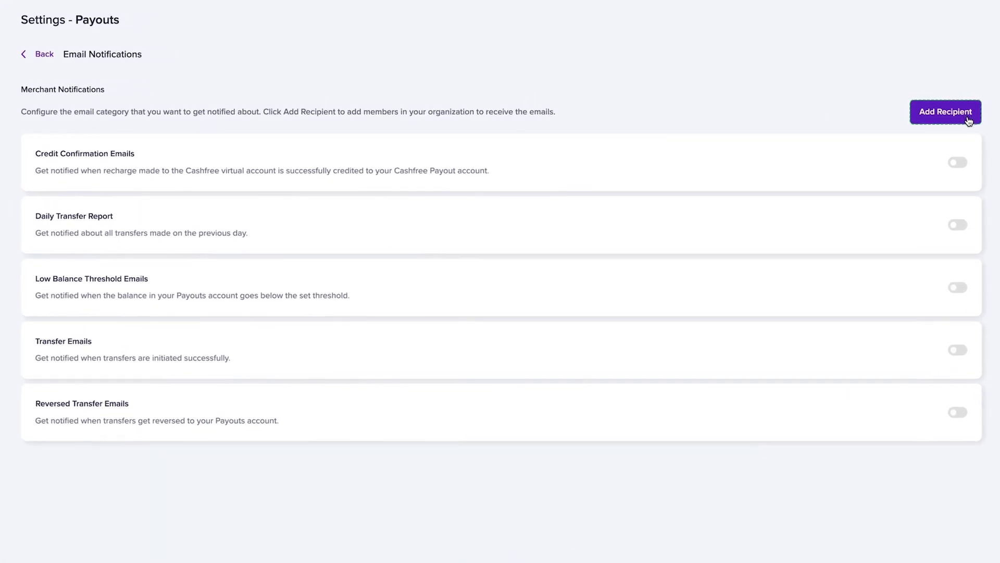
pyautogui.click(962, 161)
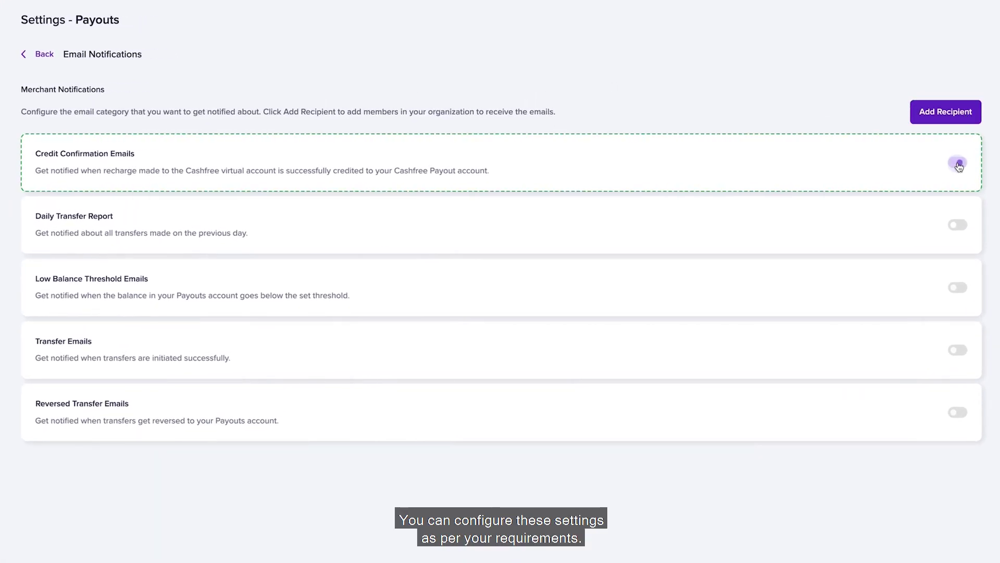
pyautogui.click(958, 226)
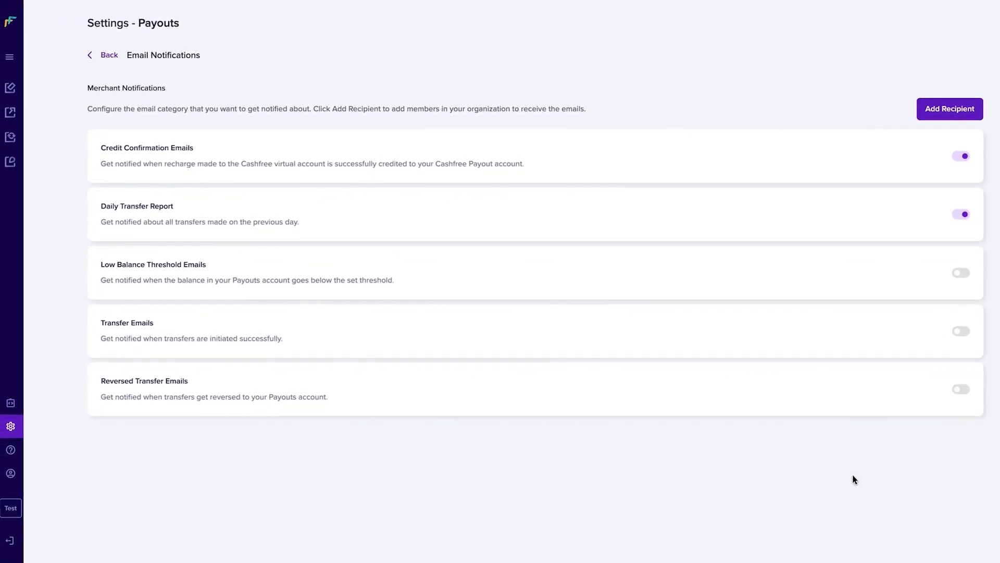
# Replace the 0 minimum balance threshold with 5000
pyautogui.hscroll(-5, 806, 474)
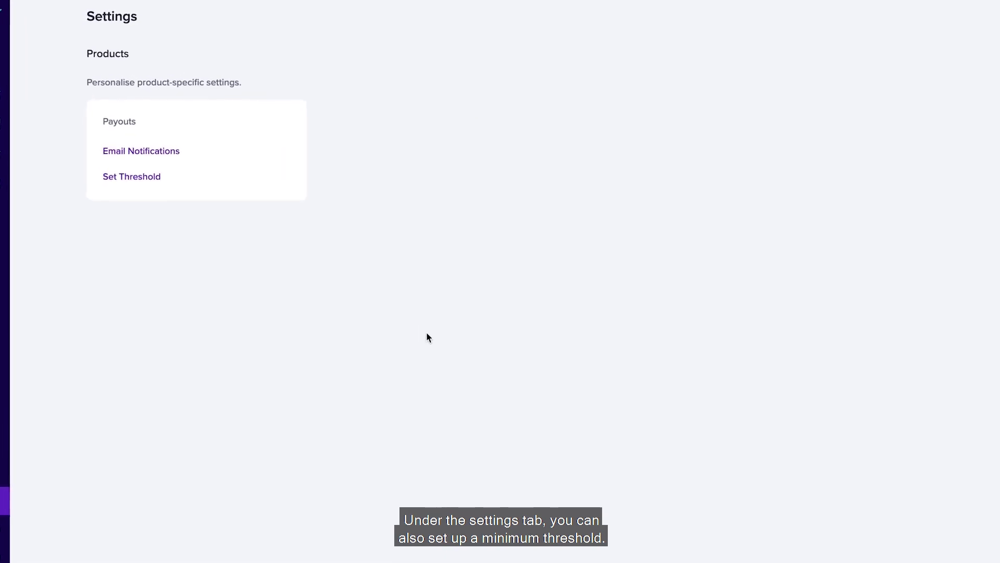
pyautogui.click(144, 158)
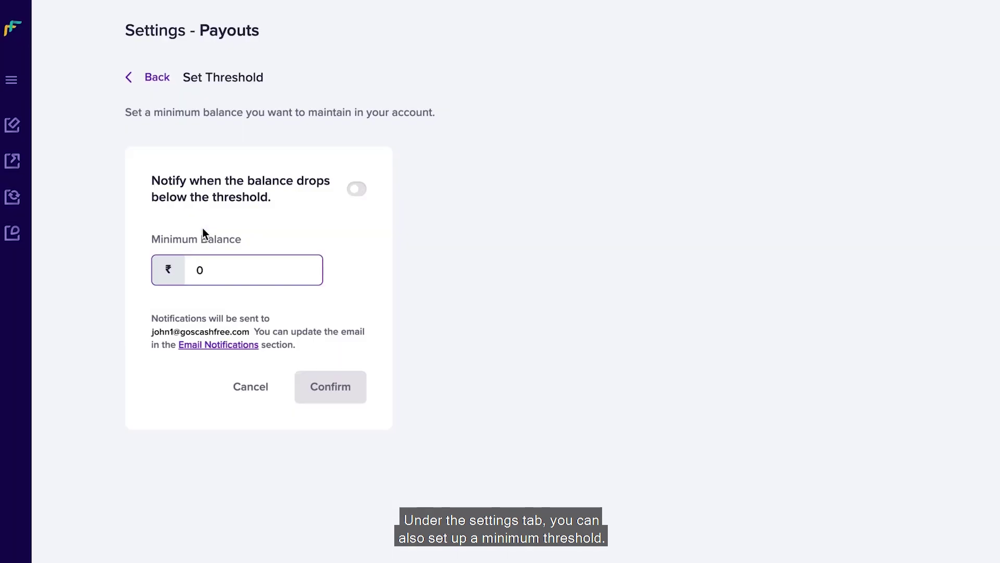
pyautogui.click(228, 269)
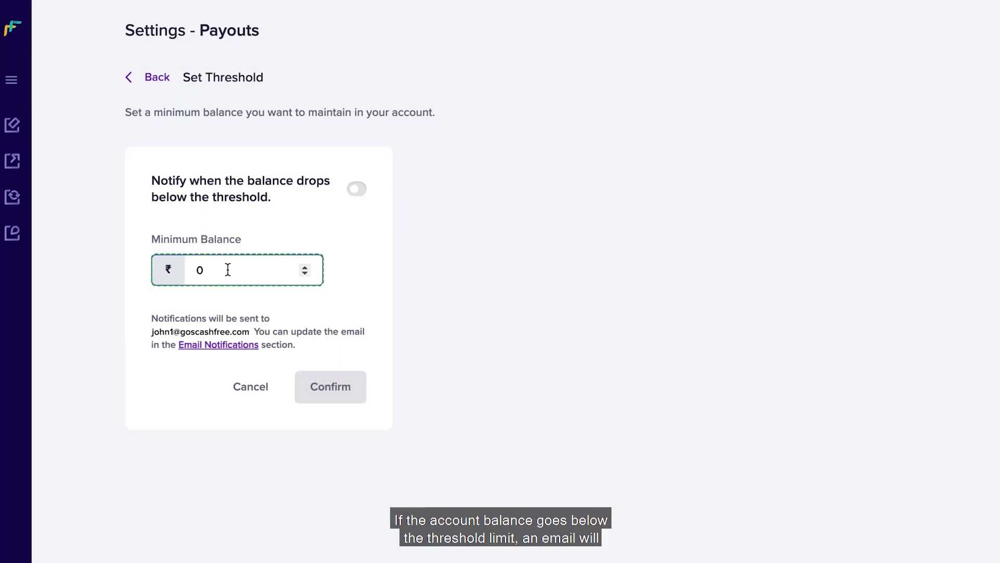
pyautogui.press('BackSpace')
pyautogui.write('5000')
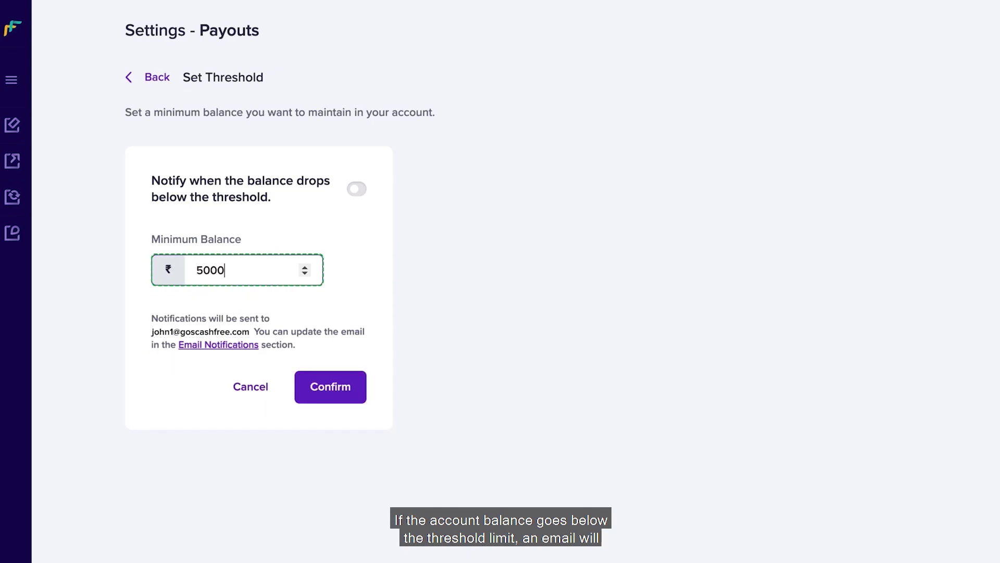